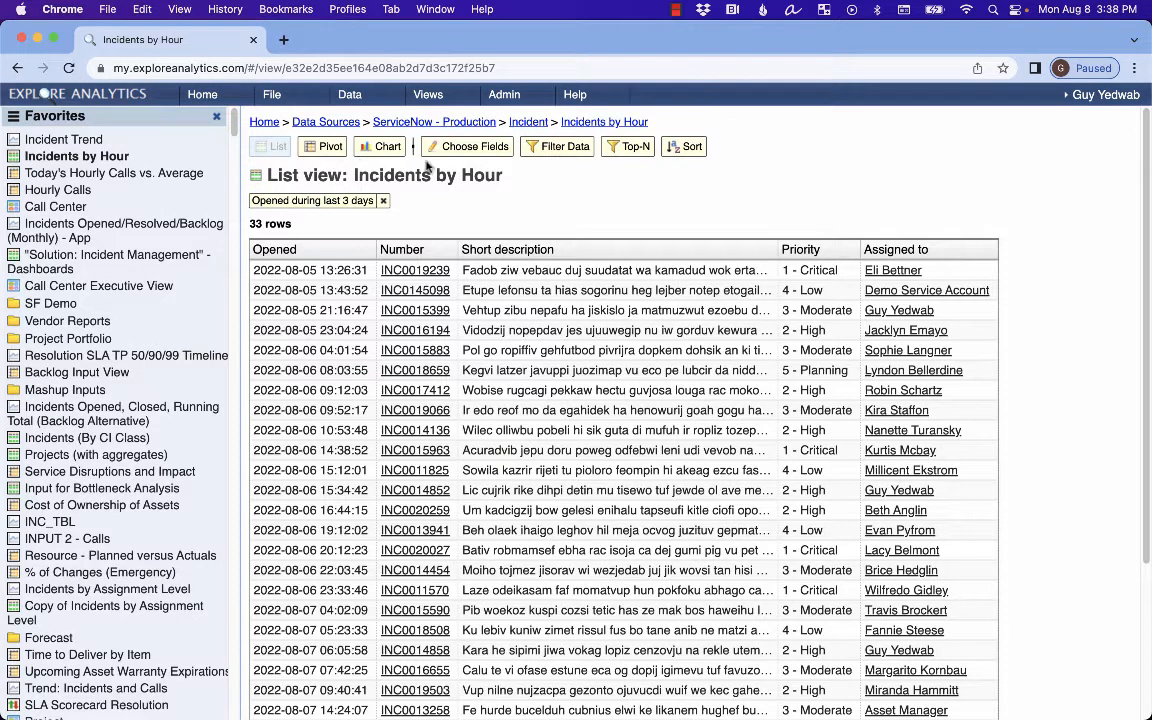
Open the List Fields panel for the Incidents by Hour list view.
{"action": "left_click", "coordinate": [451, 152]}
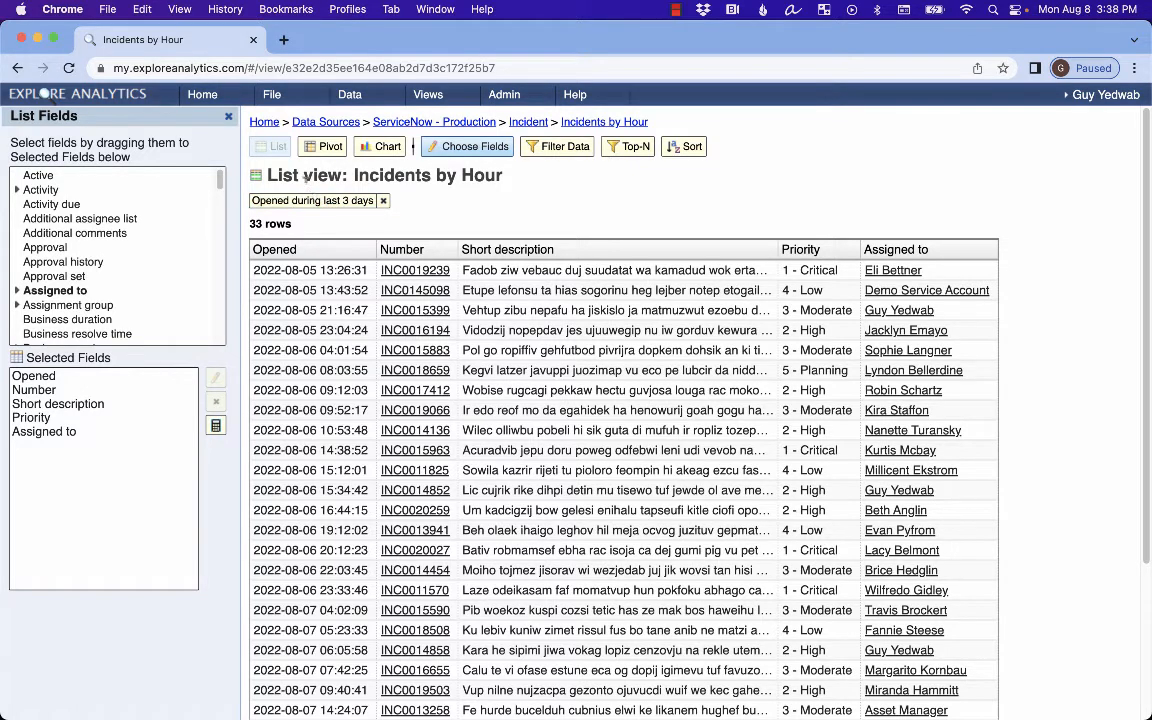
Create a new composite view from this view named 'Incidents by Hour Timeline'.
{"action": "left_click", "coordinate": [288, 100]}
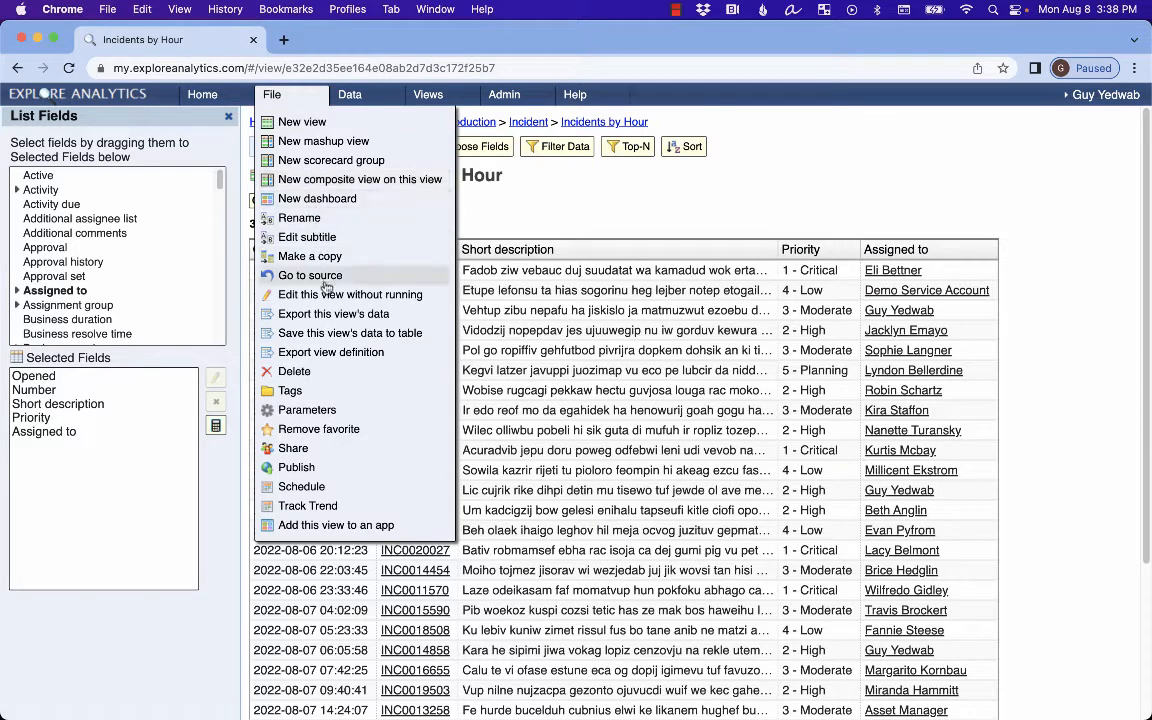
{"action": "left_click", "coordinate": [326, 179]}
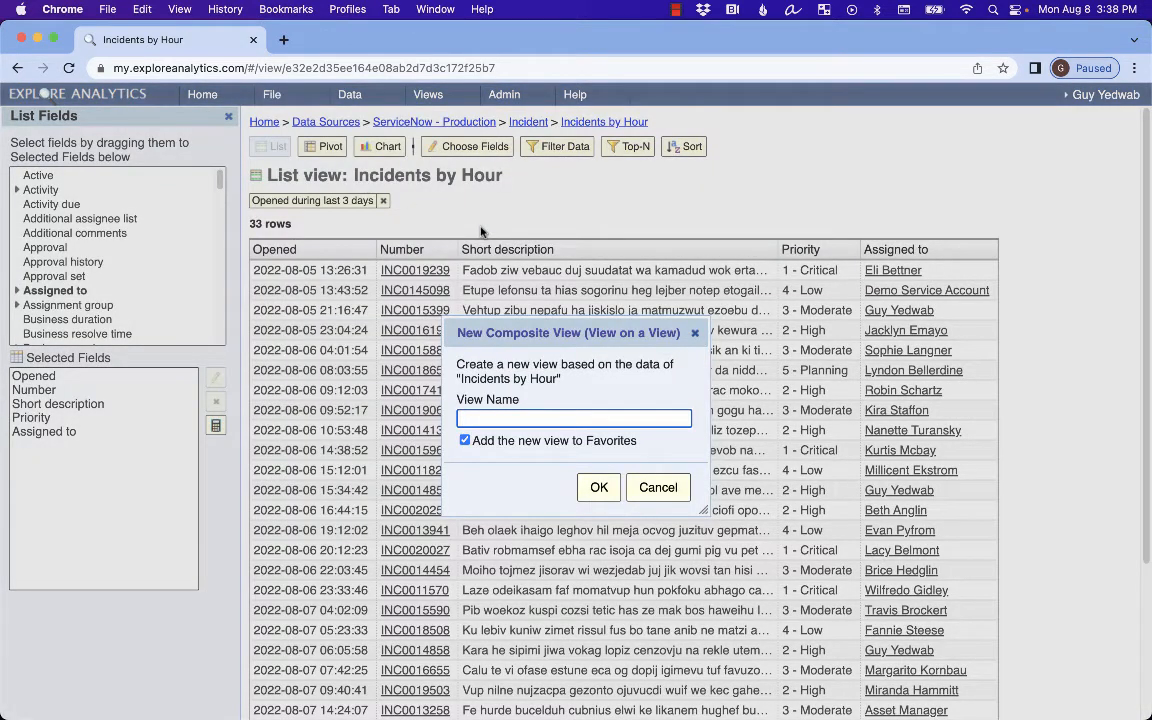
{"action": "left_click", "coordinate": [551, 418]}
{"action": "type", "text": "Incidents"}
{"action": "key", "text": "Down"}
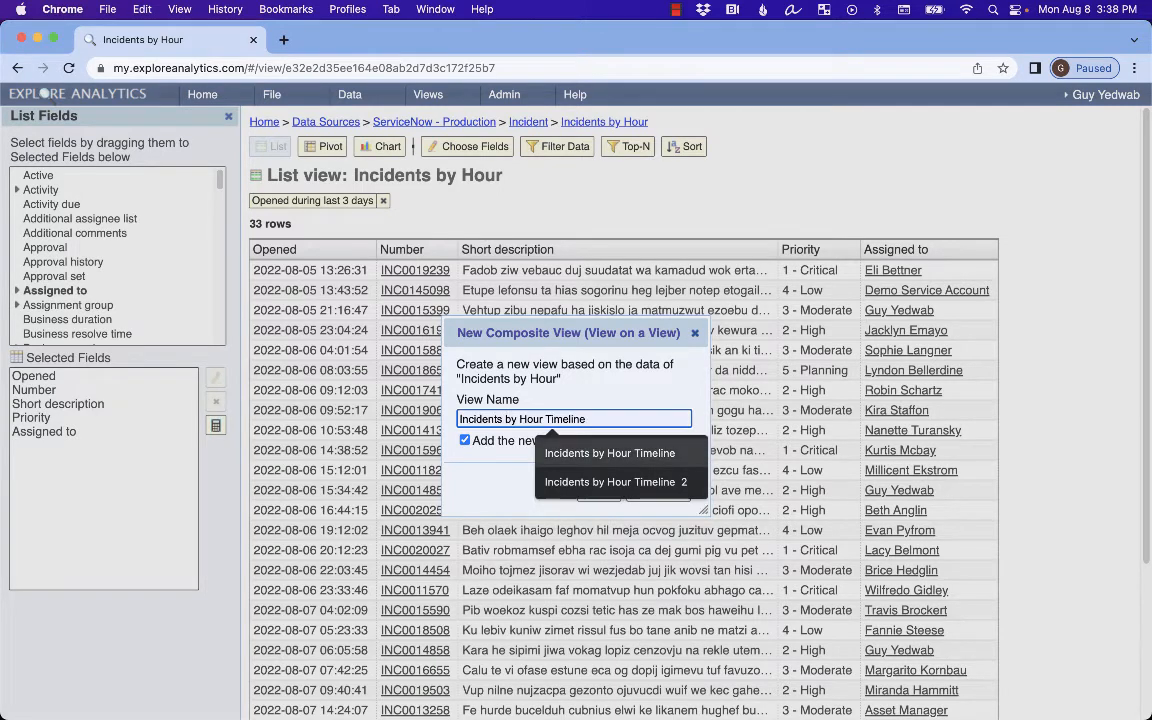
{"action": "left_click", "coordinate": [617, 450]}
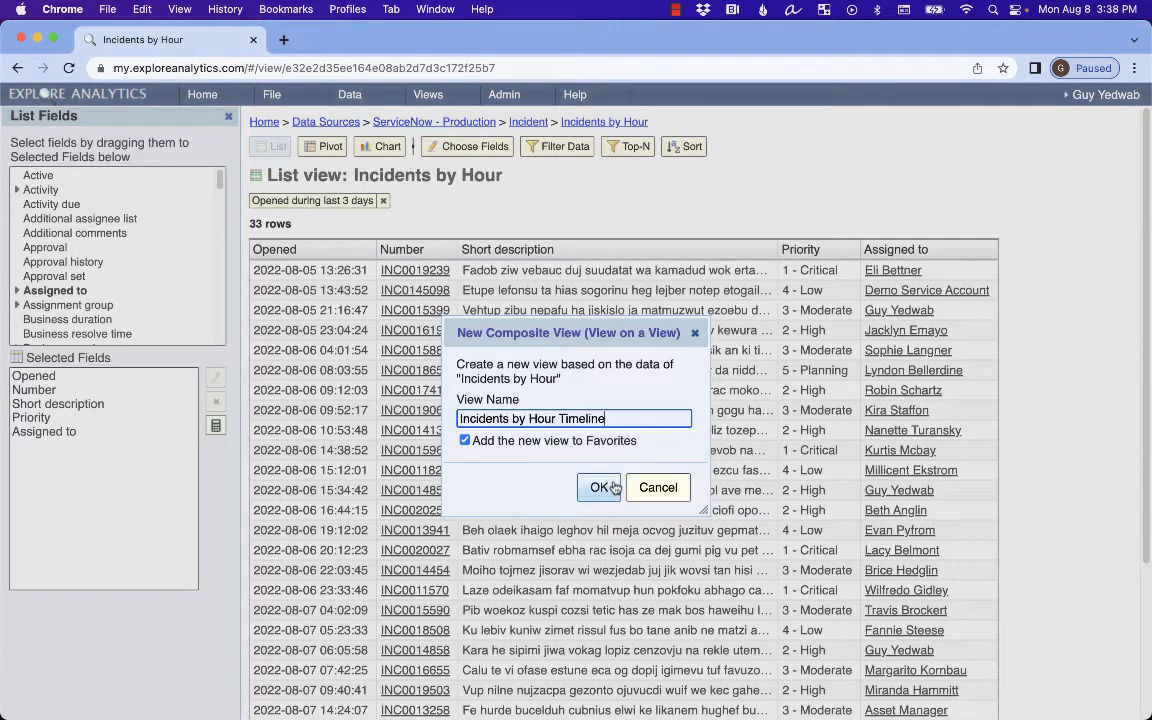
{"action": "left_click", "coordinate": [608, 488]}
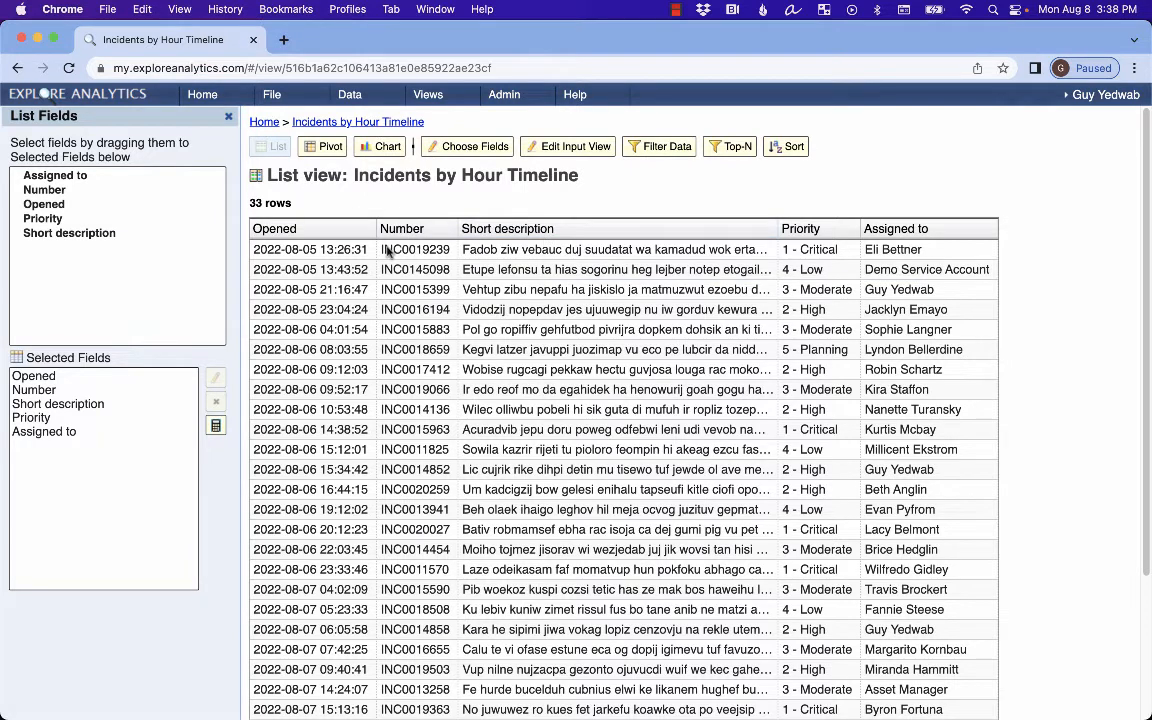
Switch the view to a Timeline chart.
{"action": "left_click", "coordinate": [389, 157]}
{"action": "left_click", "coordinate": [512, 262]}
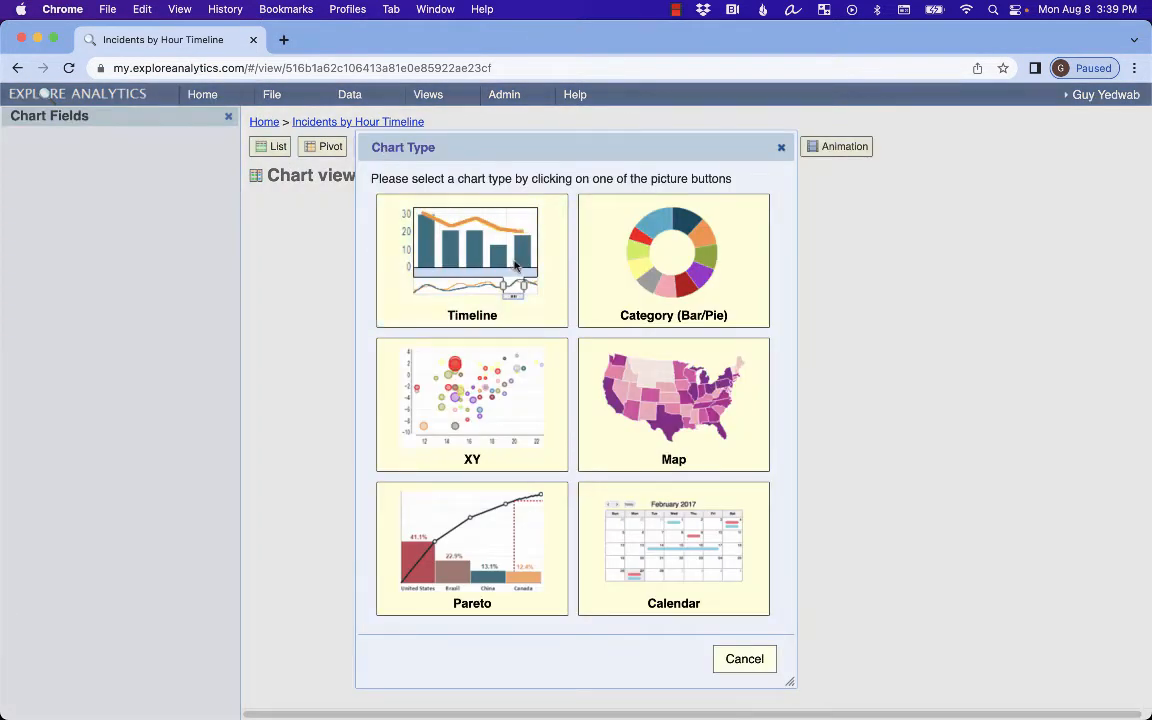
{"action": "left_click", "coordinate": [656, 449]}
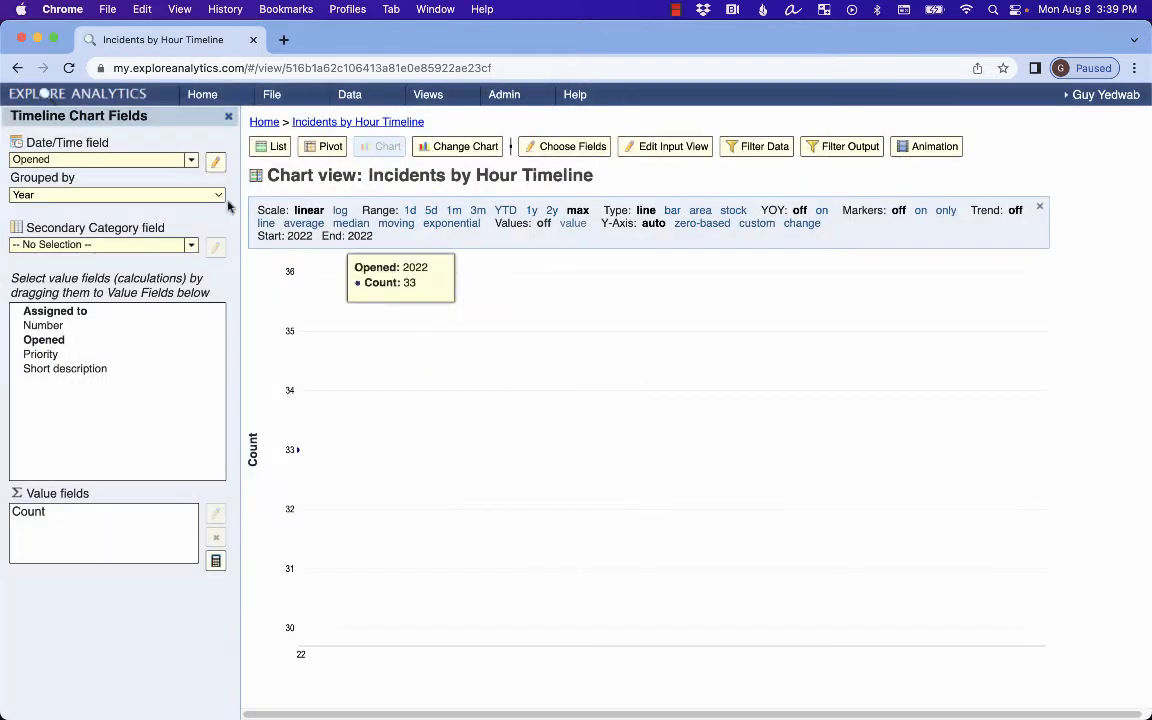
Group the Opened dates by Hour and bring up the Opened field settings.
{"action": "left_click", "coordinate": [135, 194]}
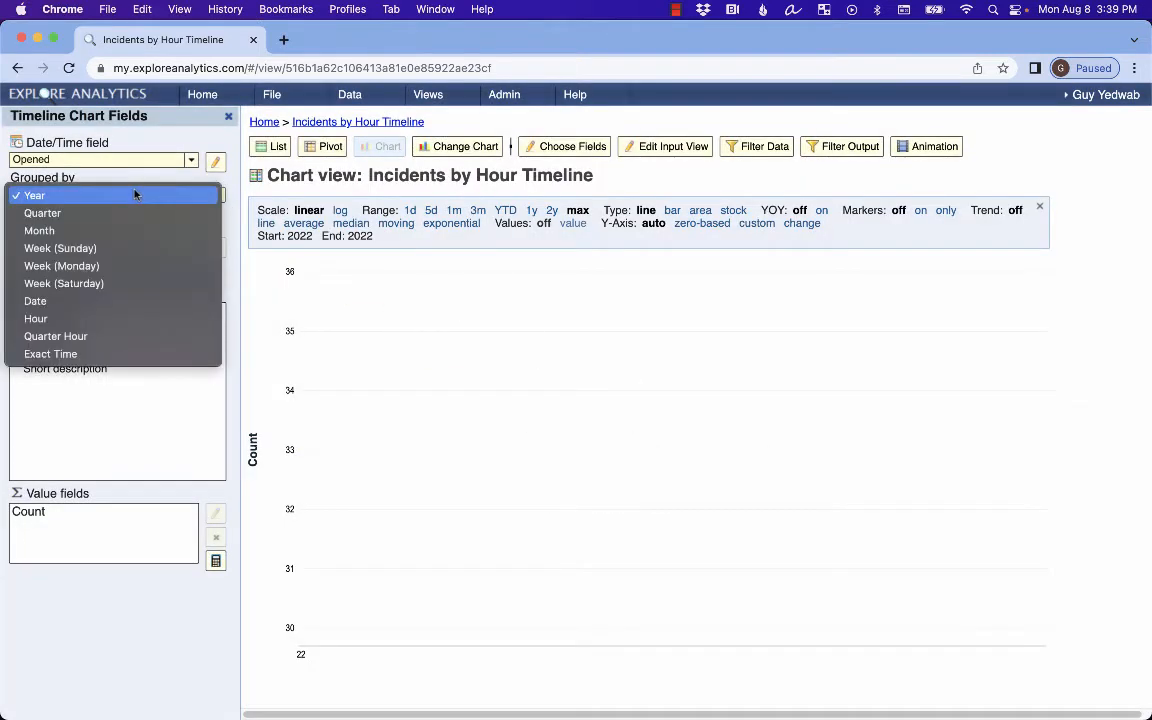
{"action": "left_click", "coordinate": [111, 337]}
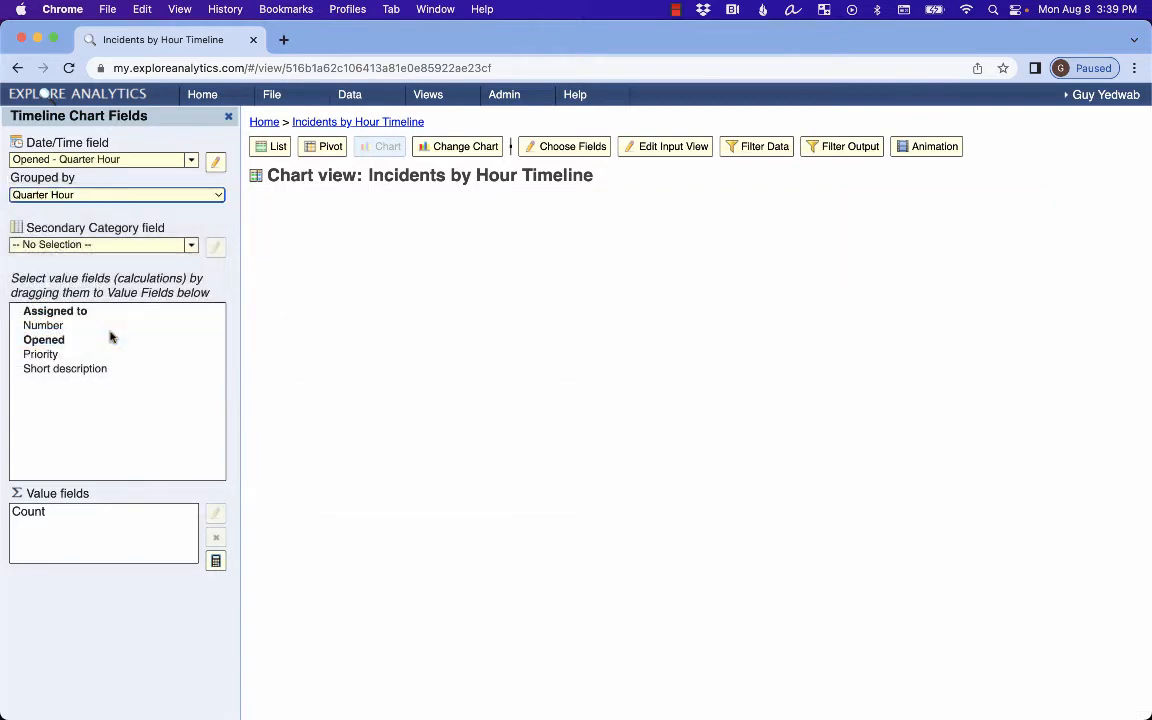
{"action": "left_click", "coordinate": [108, 194]}
{"action": "left_click", "coordinate": [117, 178]}
{"action": "left_click", "coordinate": [216, 162]}
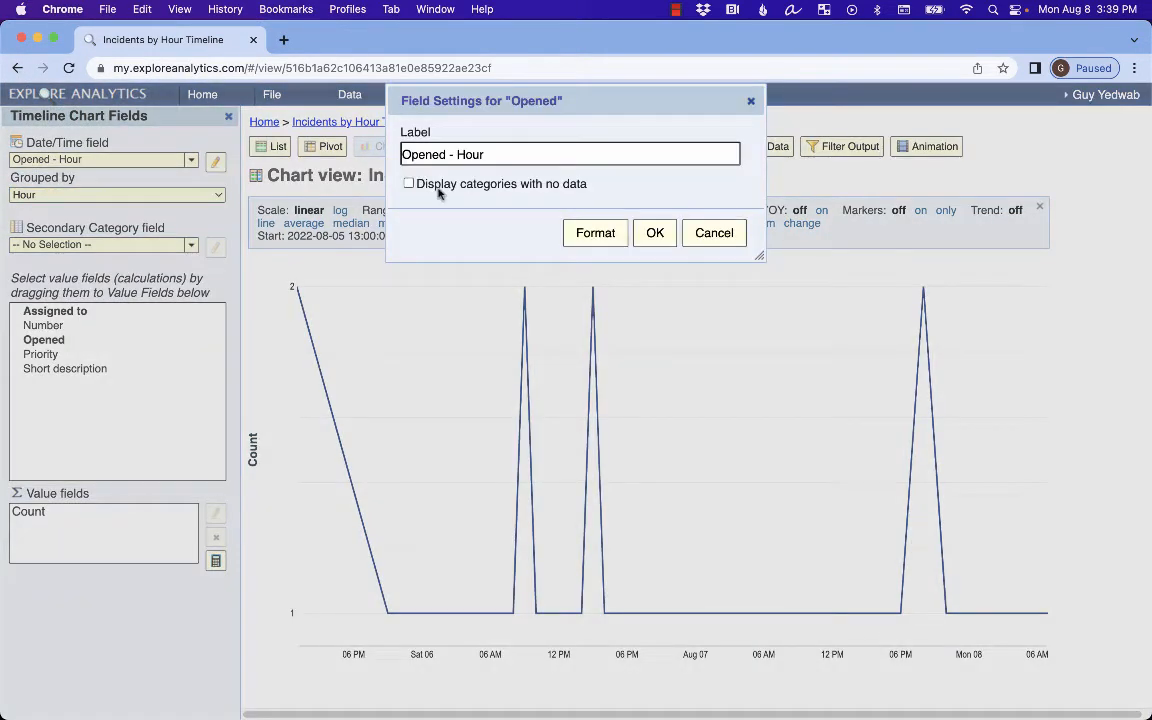
Enable 'Display categories with no data' for Opened so empty hours plot as zero.
{"action": "left_click", "coordinate": [438, 188]}
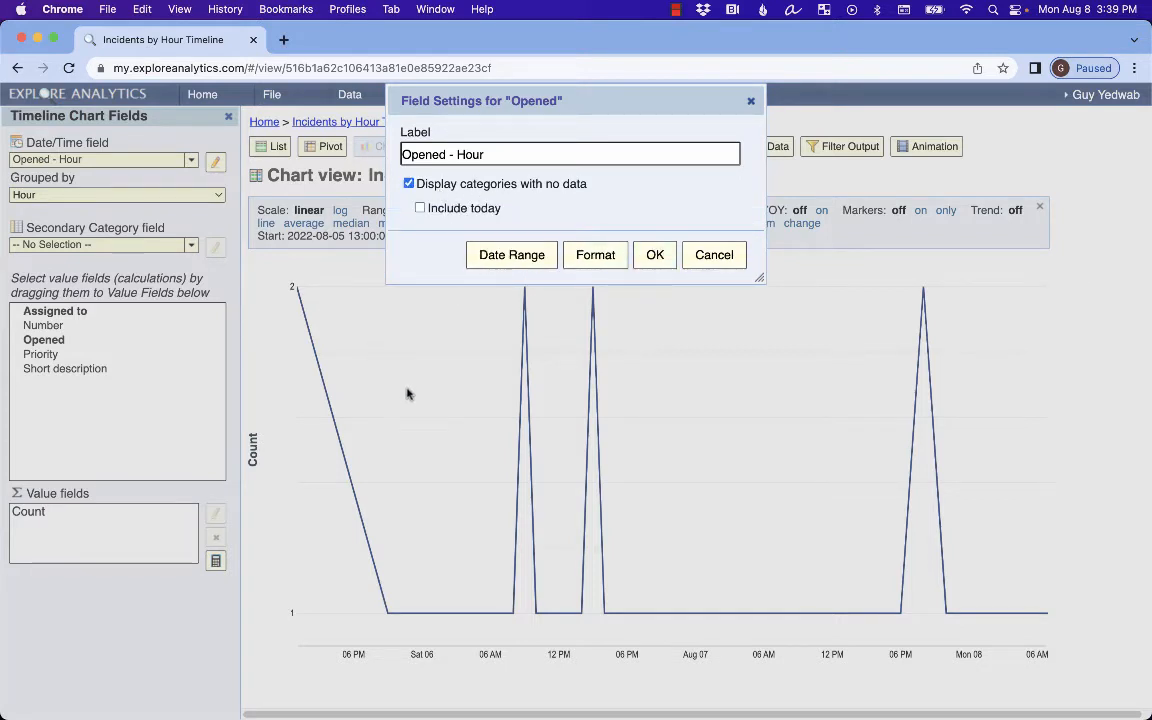
{"action": "left_click", "coordinate": [655, 257]}
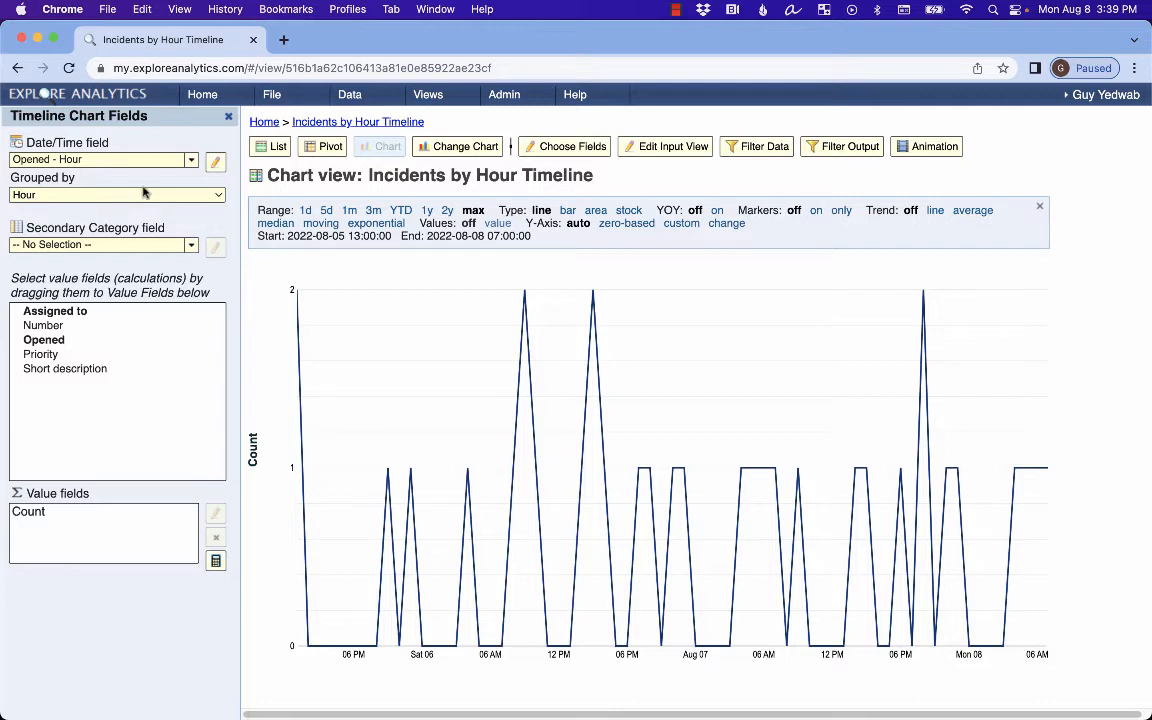
Start a new mashup view named 'Incidents and Changes by Hour Timeline'.
{"action": "left_click", "coordinate": [272, 95]}
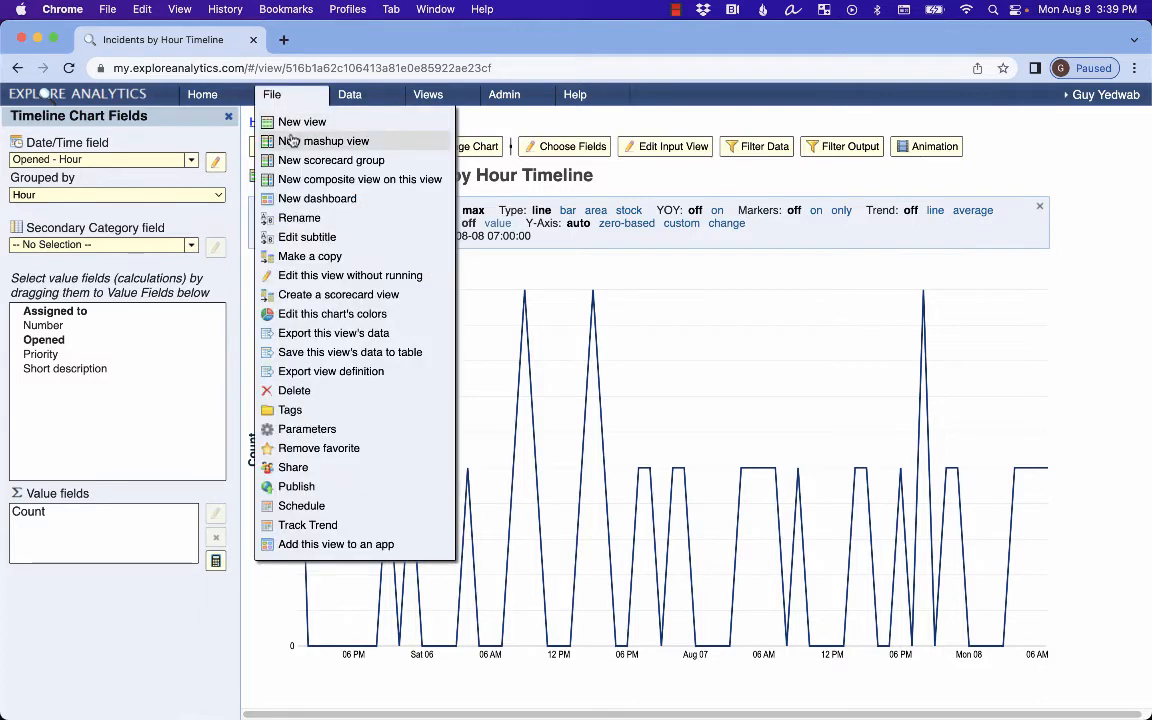
{"action": "left_click", "coordinate": [291, 141]}
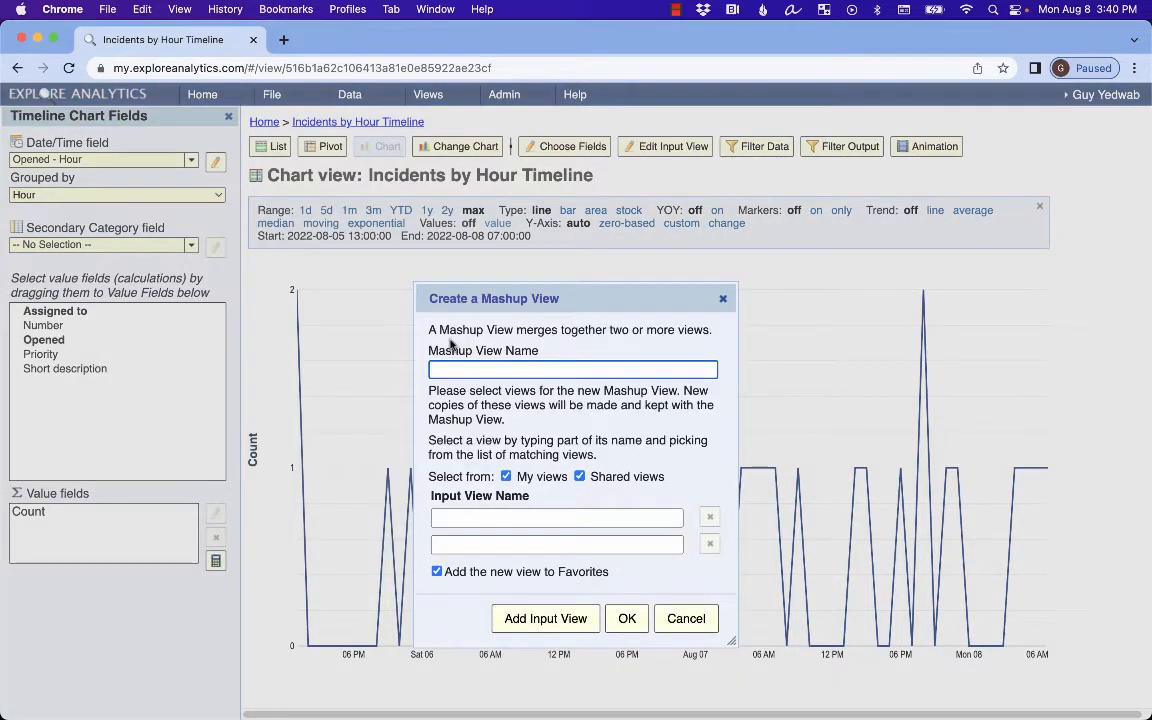
{"action": "type", "text": "Incidents and Changes by Hour Timeline"}
{"action": "left_click", "coordinate": [534, 444]}
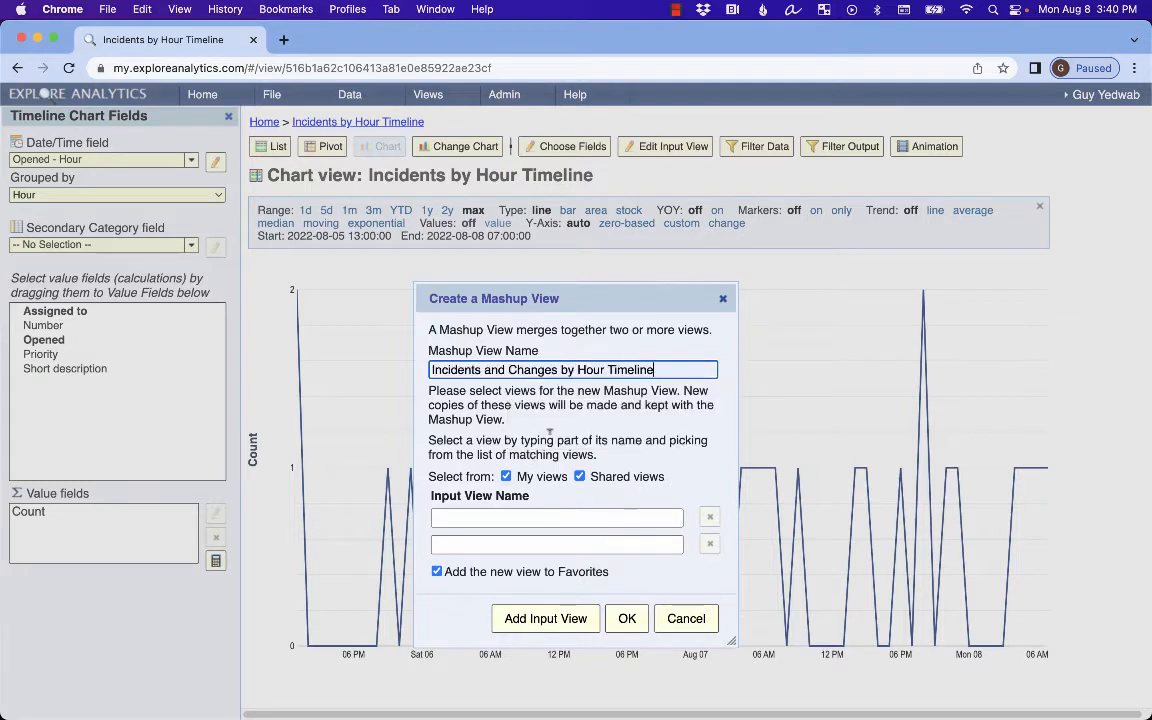
{"action": "left_click", "coordinate": [537, 518]}
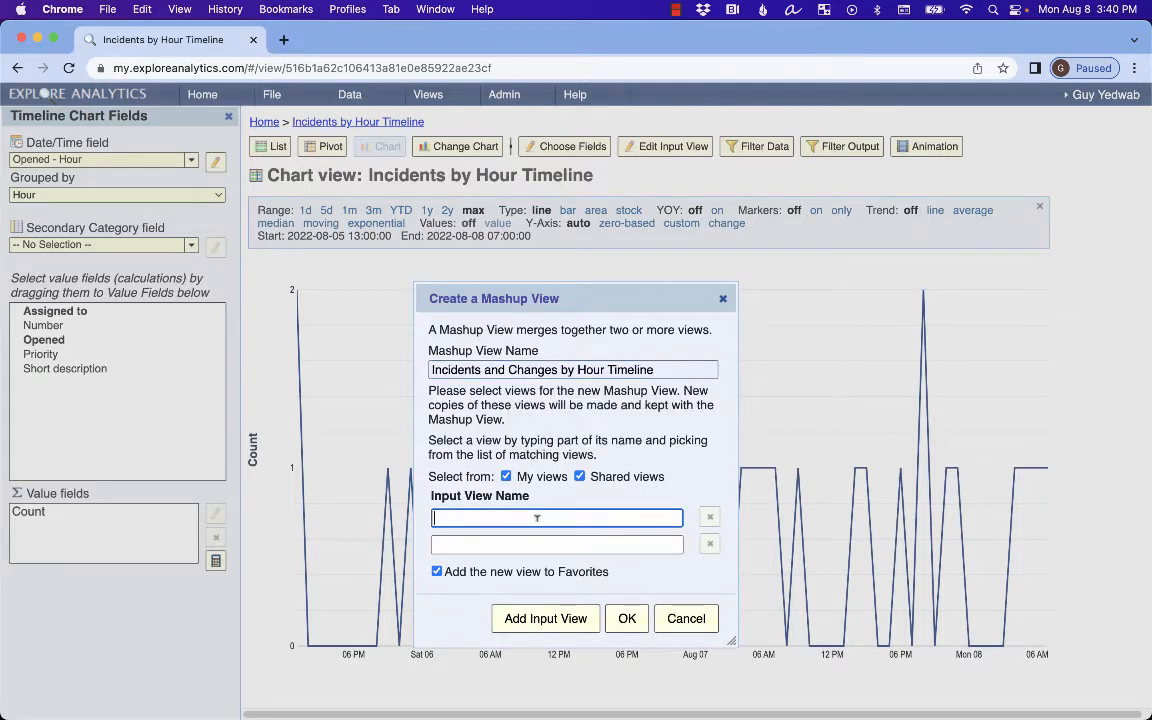
Add Incidents by Hour Timeline and Changes by Hour Timeline as inputs and create the mashup.
{"action": "type", "text": "incident"}
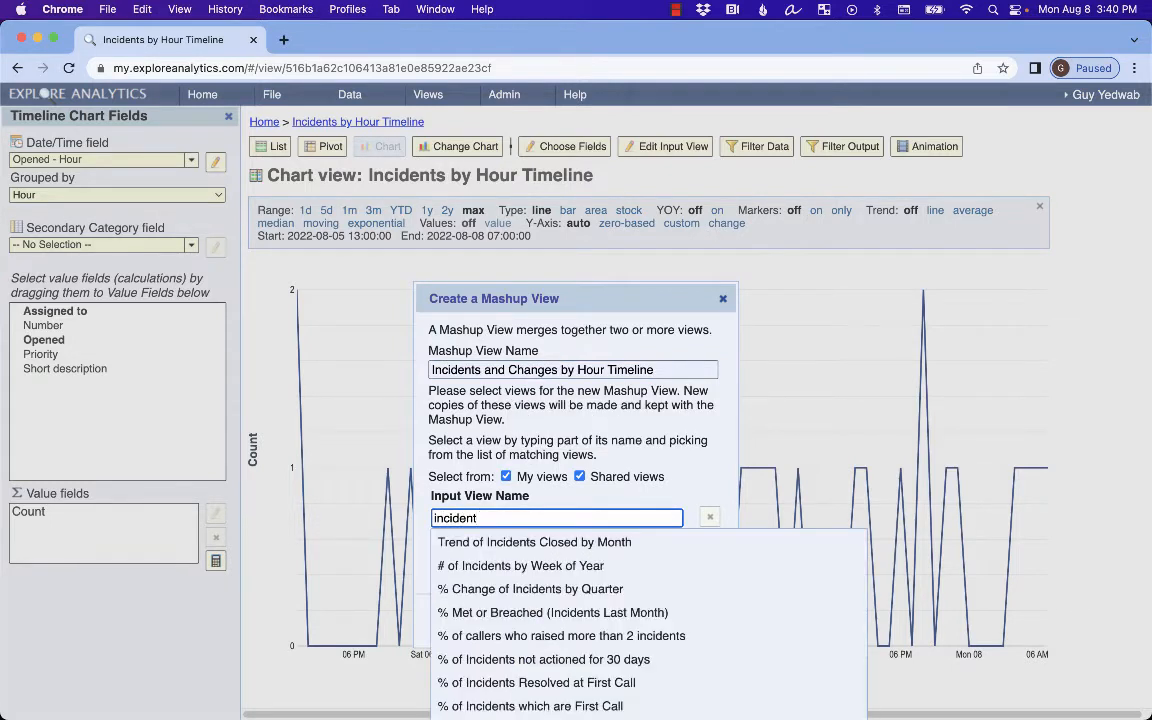
{"action": "type", "text": "s by hour Timeline"}
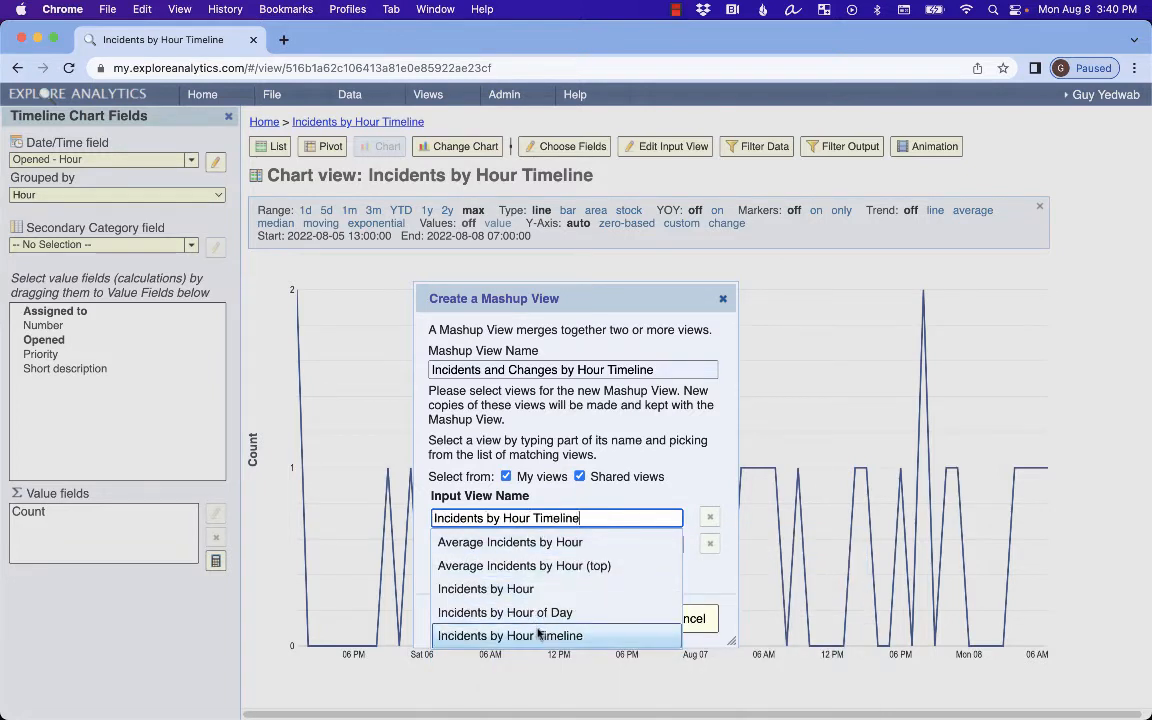
{"action": "left_click", "coordinate": [532, 635]}
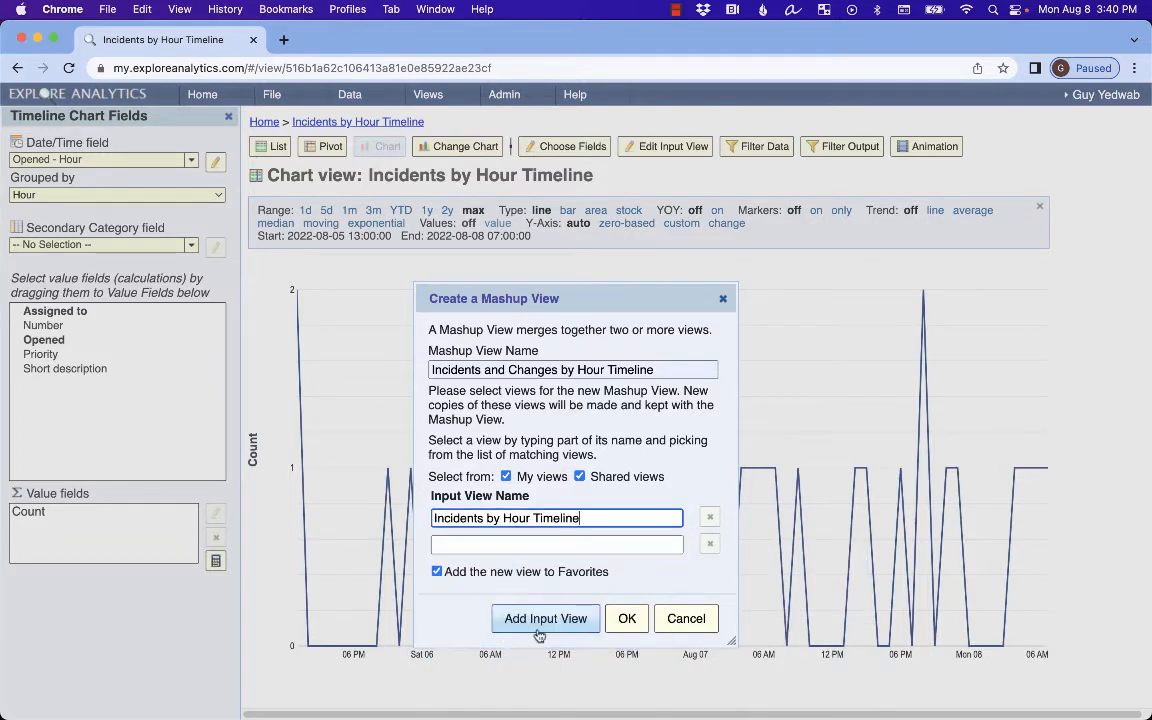
{"action": "left_click", "coordinate": [543, 545]}
{"action": "type", "text": "by hou"}
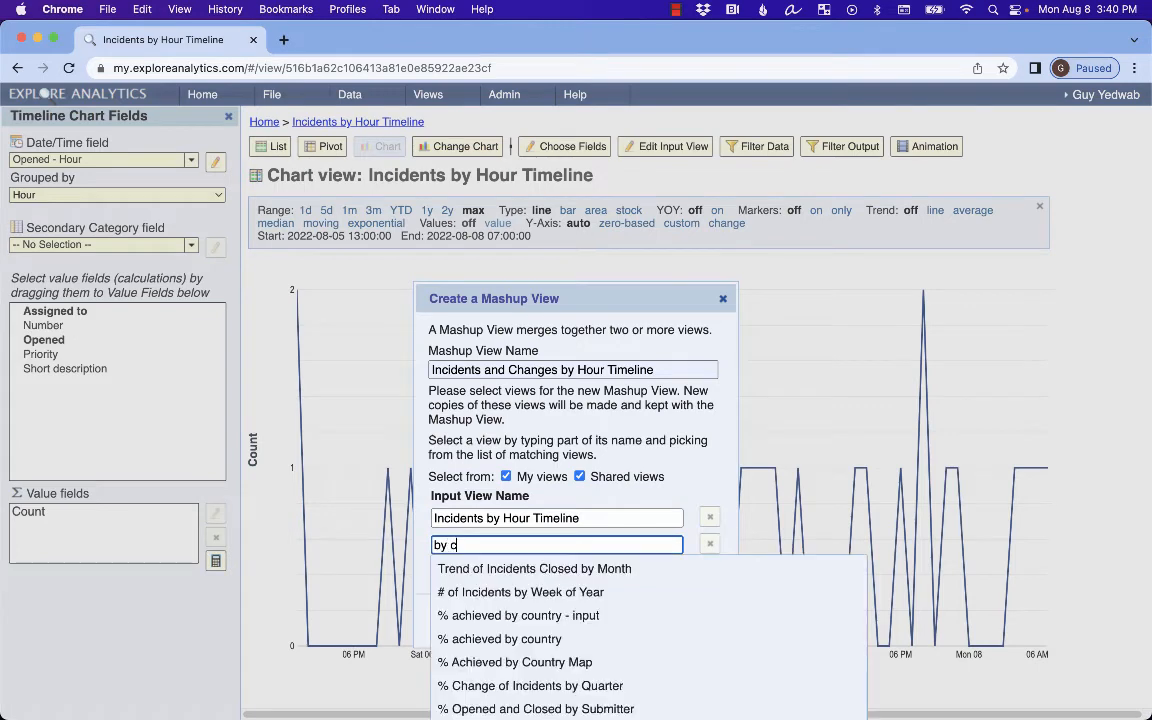
{"action": "type", "text": "r"}
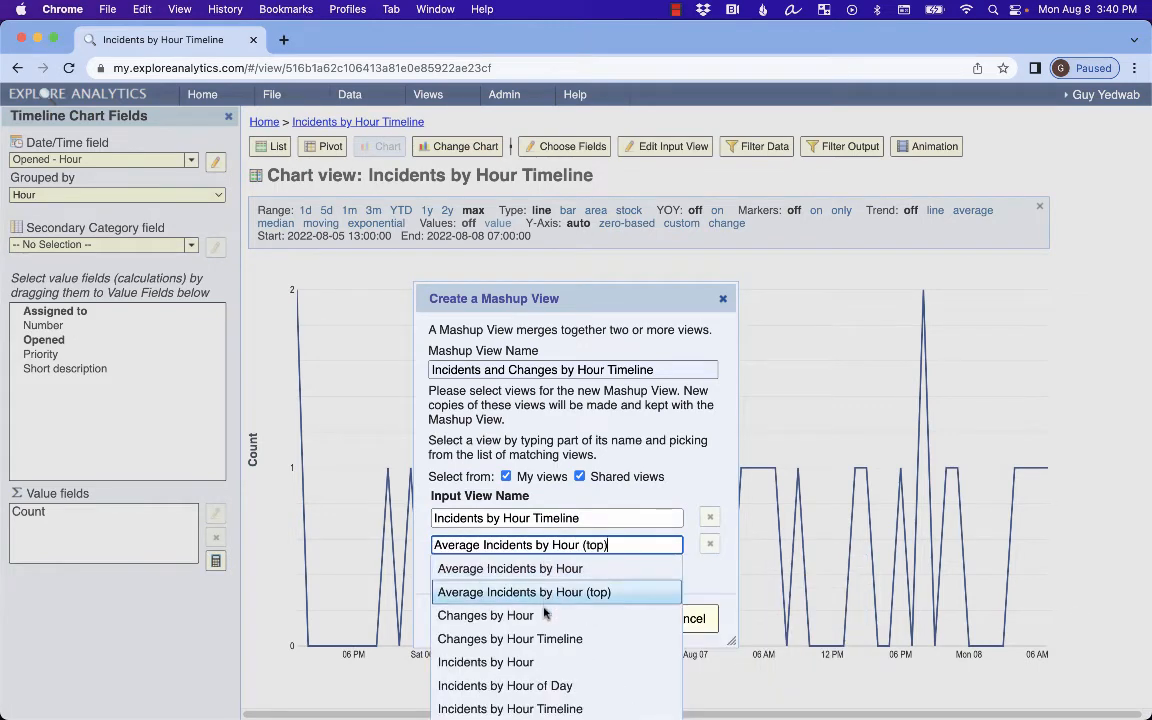
{"action": "left_click", "coordinate": [543, 638]}
{"action": "left_click", "coordinate": [630, 618]}
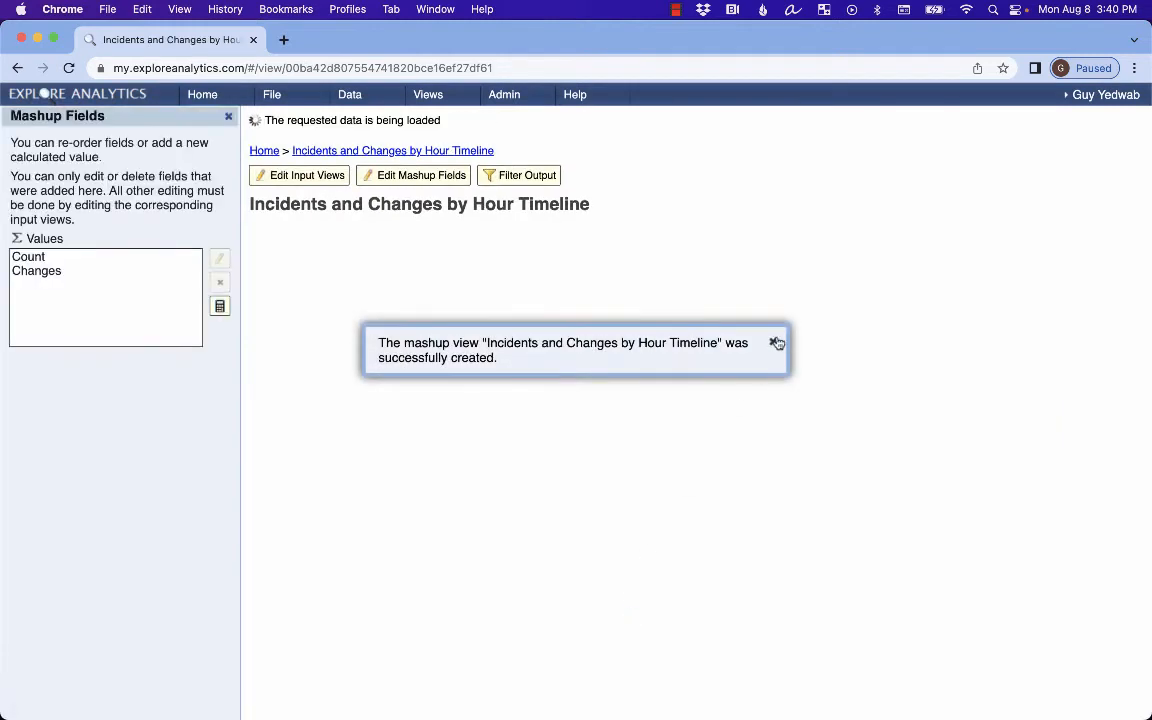
Merge Count and Changes onto one Y-axis and set the chart type to combo.
{"action": "left_click", "coordinate": [774, 342]}
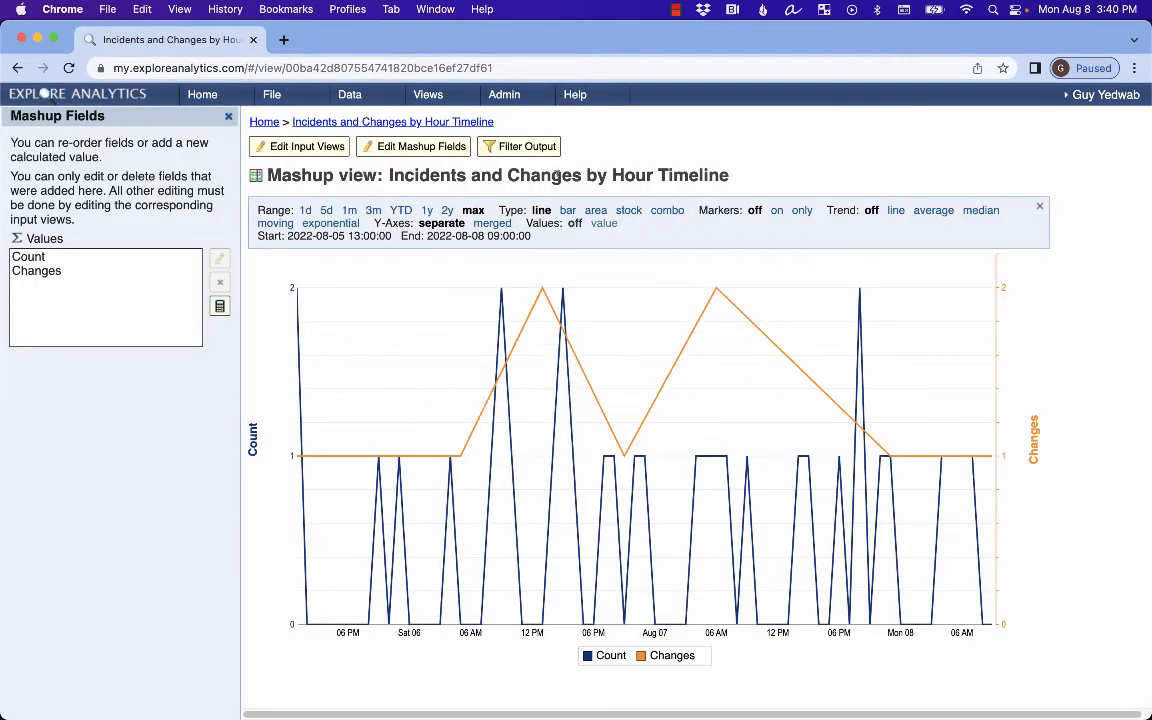
{"action": "left_click", "coordinate": [491, 223]}
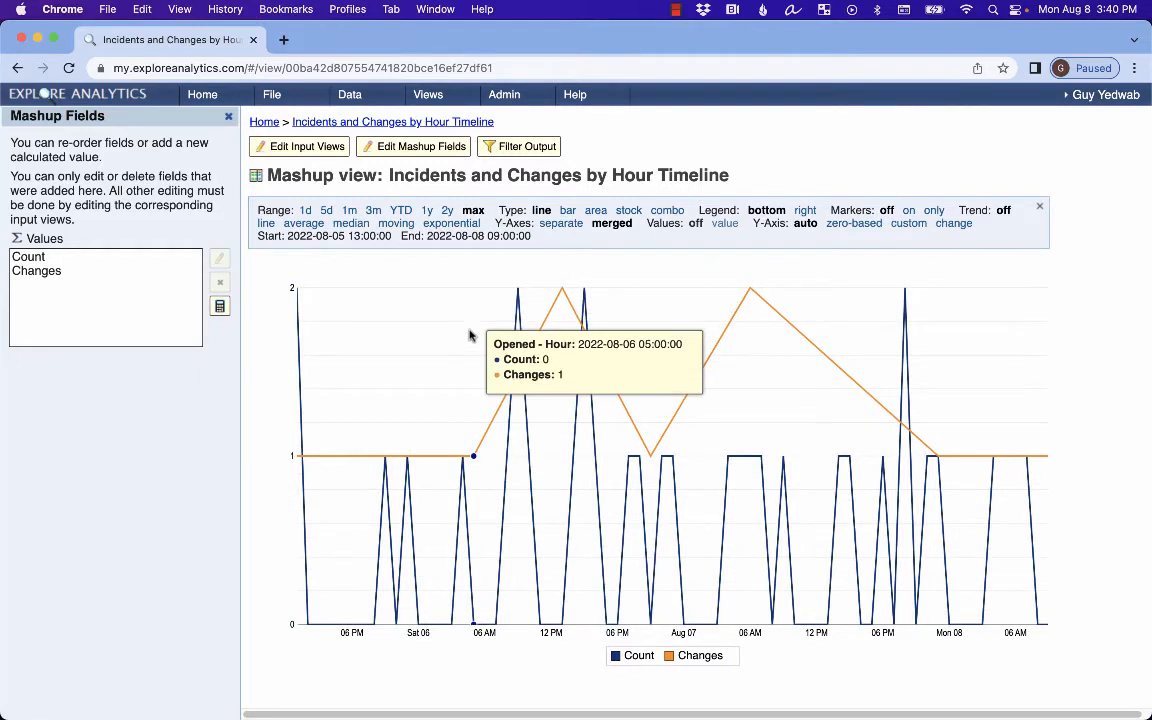
{"action": "left_click", "coordinate": [667, 210]}
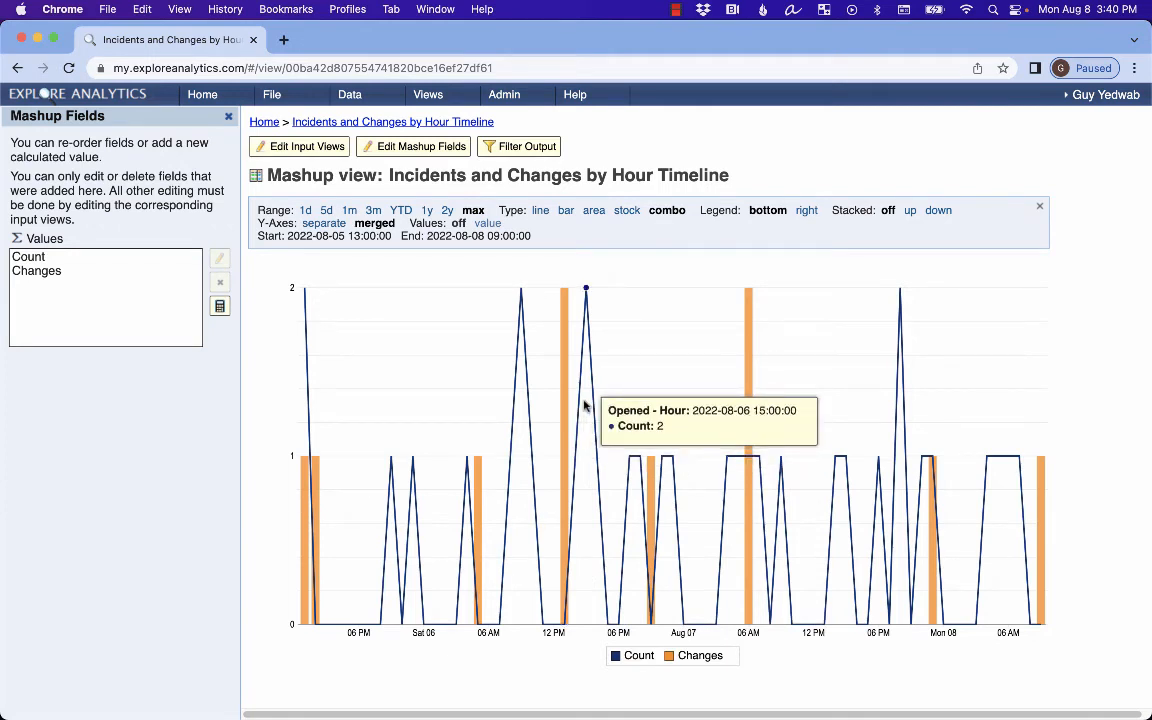
Open the Today's Hourly Calls vs. Average view from Favorites.
{"action": "mouse_move", "coordinate": [432, 98]}
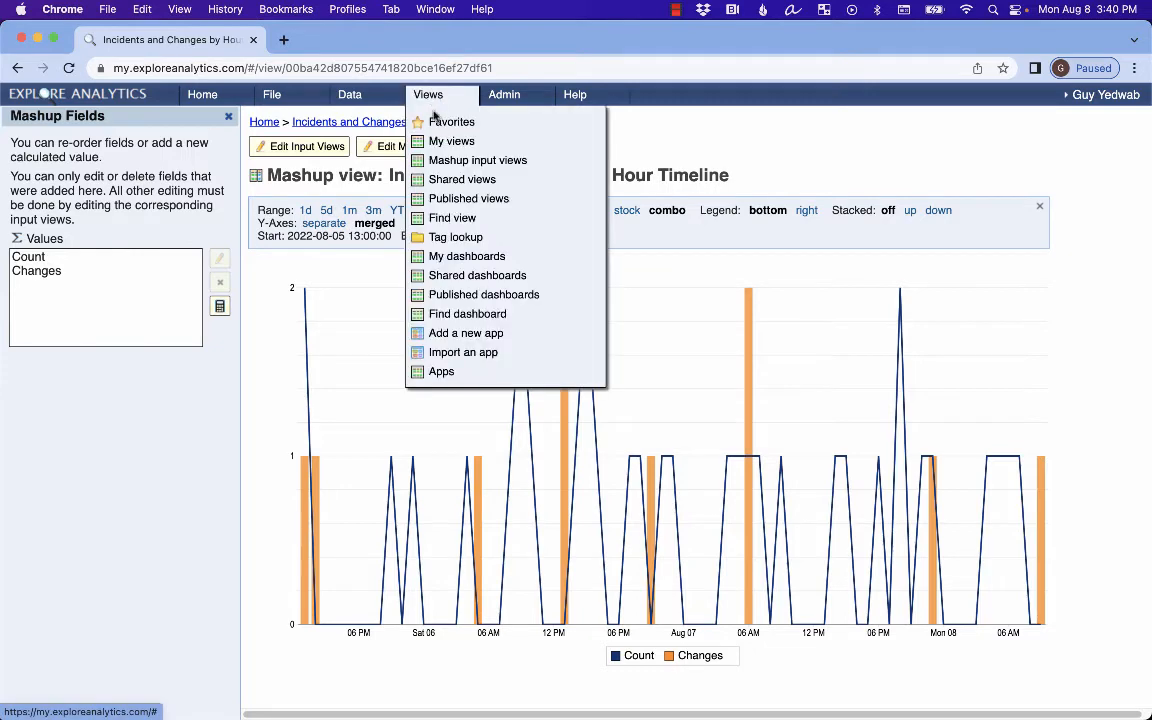
{"action": "left_click", "coordinate": [436, 122]}
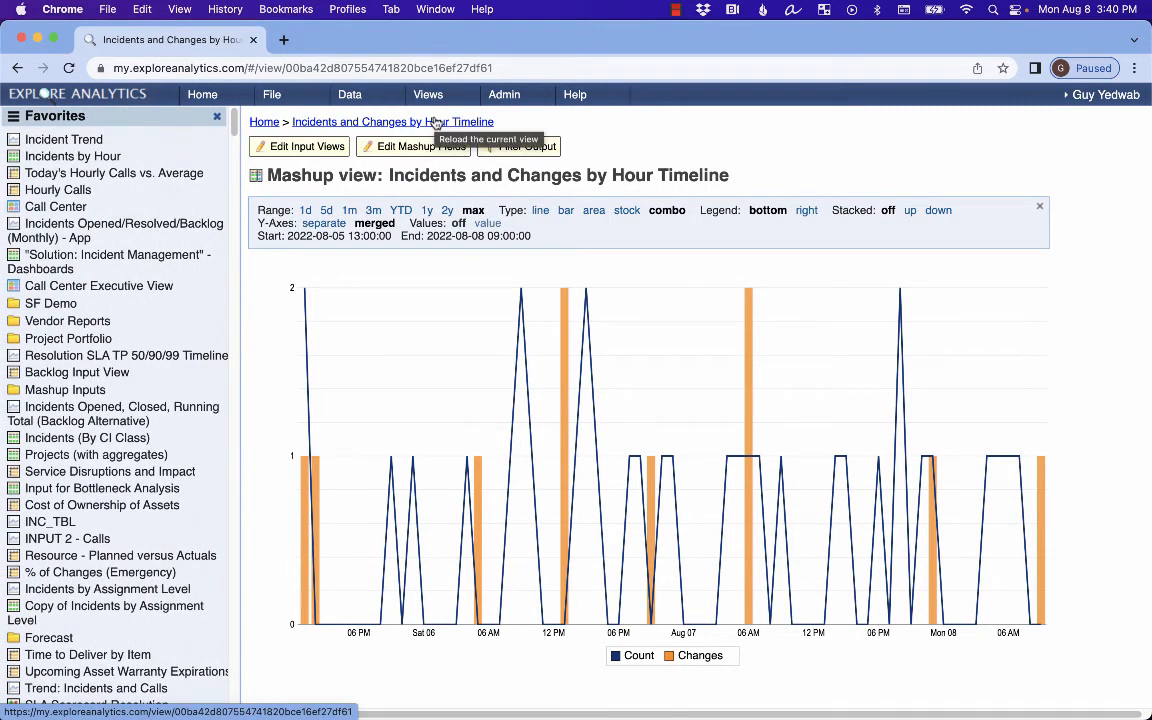
{"action": "left_click", "coordinate": [181, 176]}
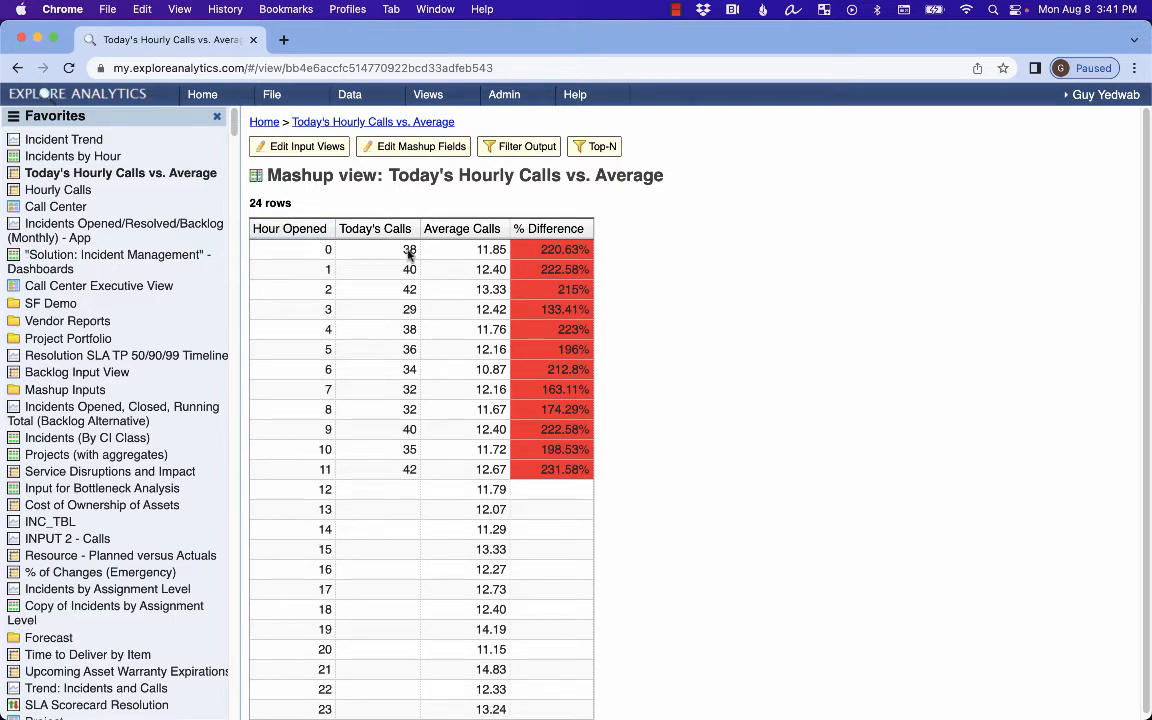
Highlight row 1's Average value 12.40 and Today's Calls value 40.
{"action": "scroll", "coordinate": [408, 255], "scroll_direction": "down", "scroll_amount": 1}
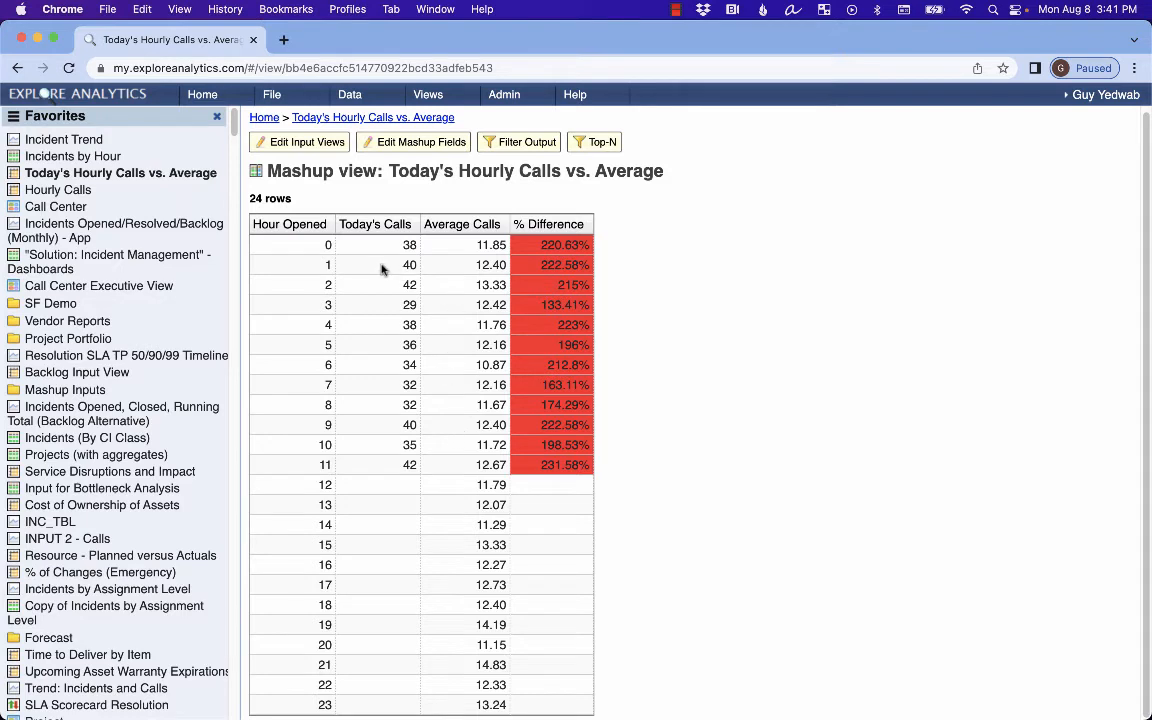
{"action": "left_click_drag", "start_coordinate": [474, 272], "coordinate": [506, 272]}
{"action": "left_click_drag", "start_coordinate": [402, 268], "coordinate": [417, 267]}
Show the mashup fields and inspect the % Difference calculated field's settings.
{"action": "left_click", "coordinate": [440, 147]}
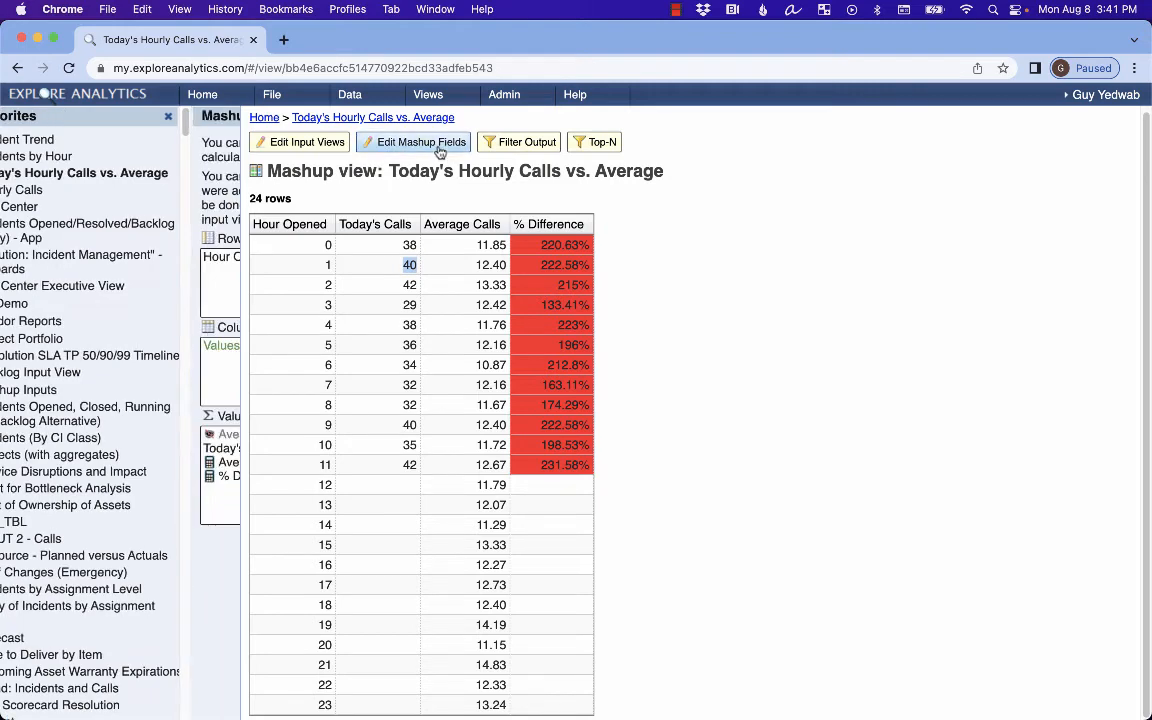
{"action": "double_click", "coordinate": [62, 476]}
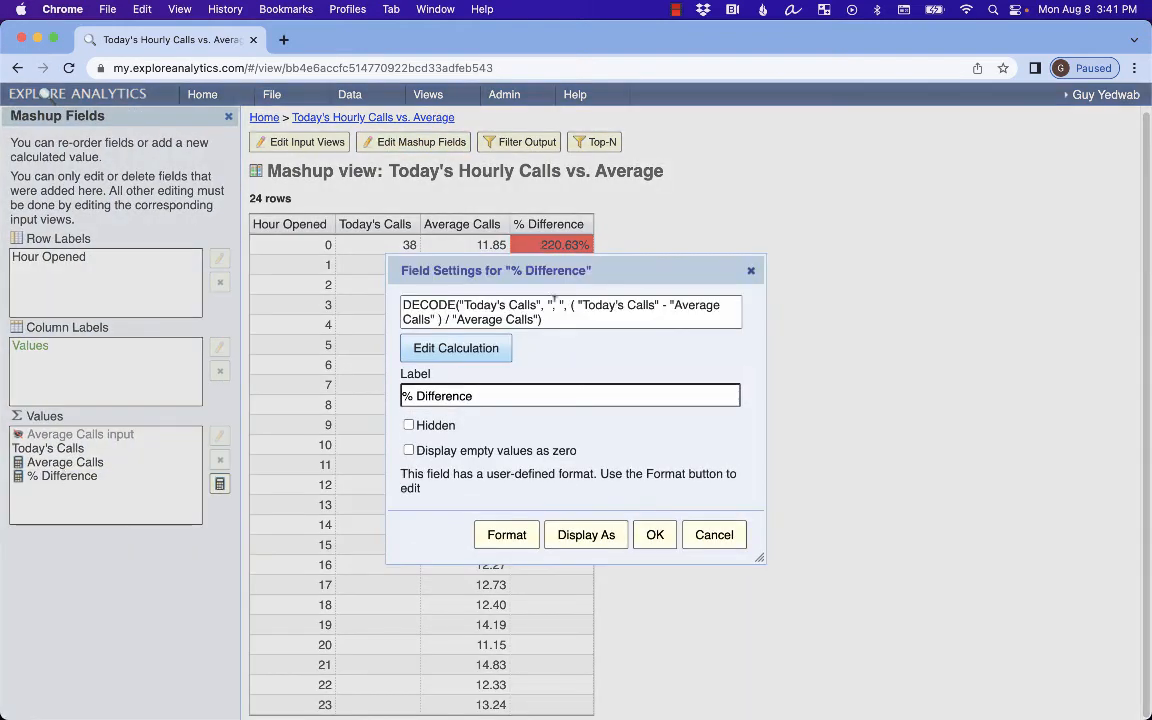
{"action": "left_click", "coordinate": [751, 270]}
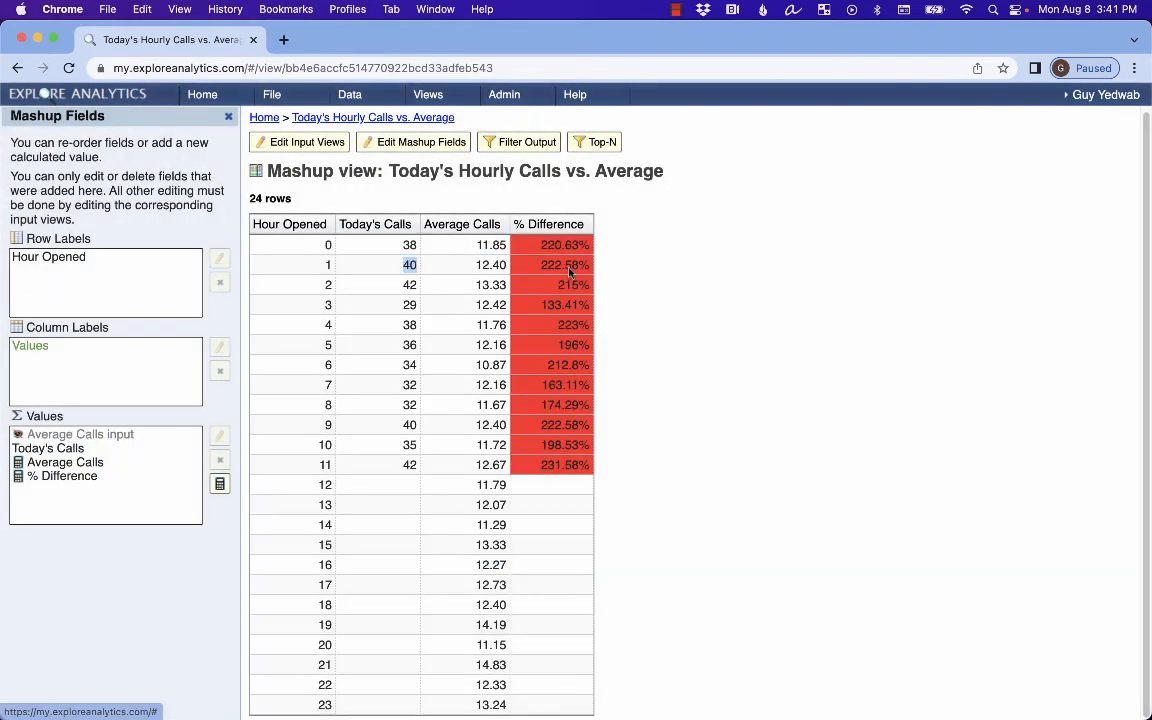